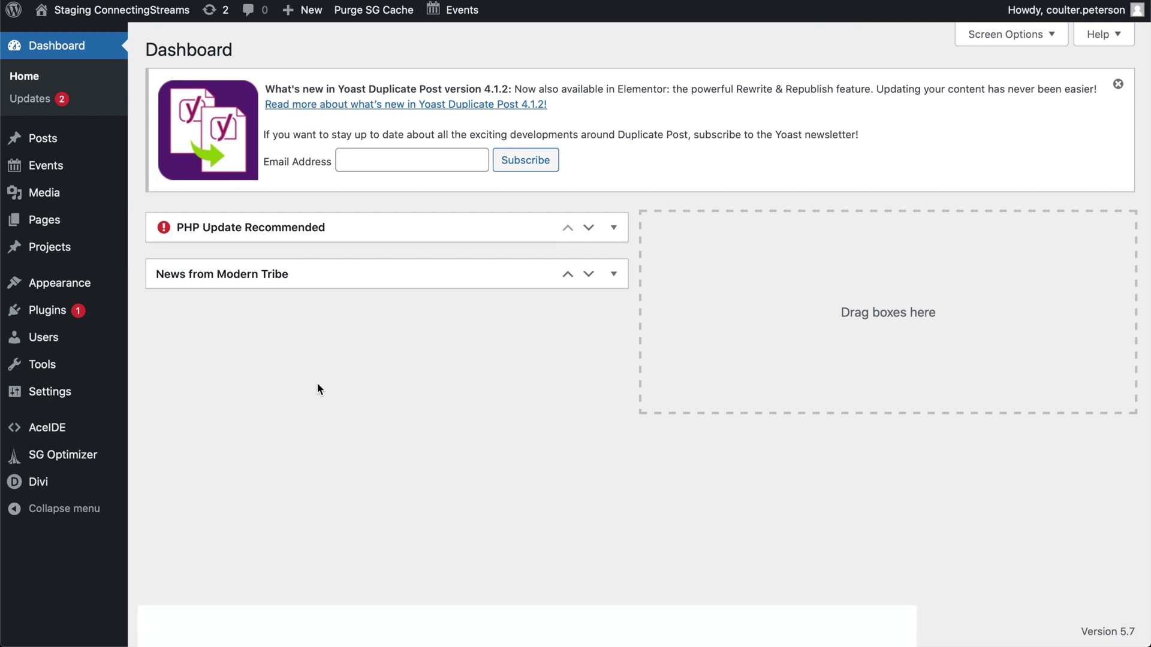
Upload BestPDF to the WordPress Media Library
mouse_move(66, 192)
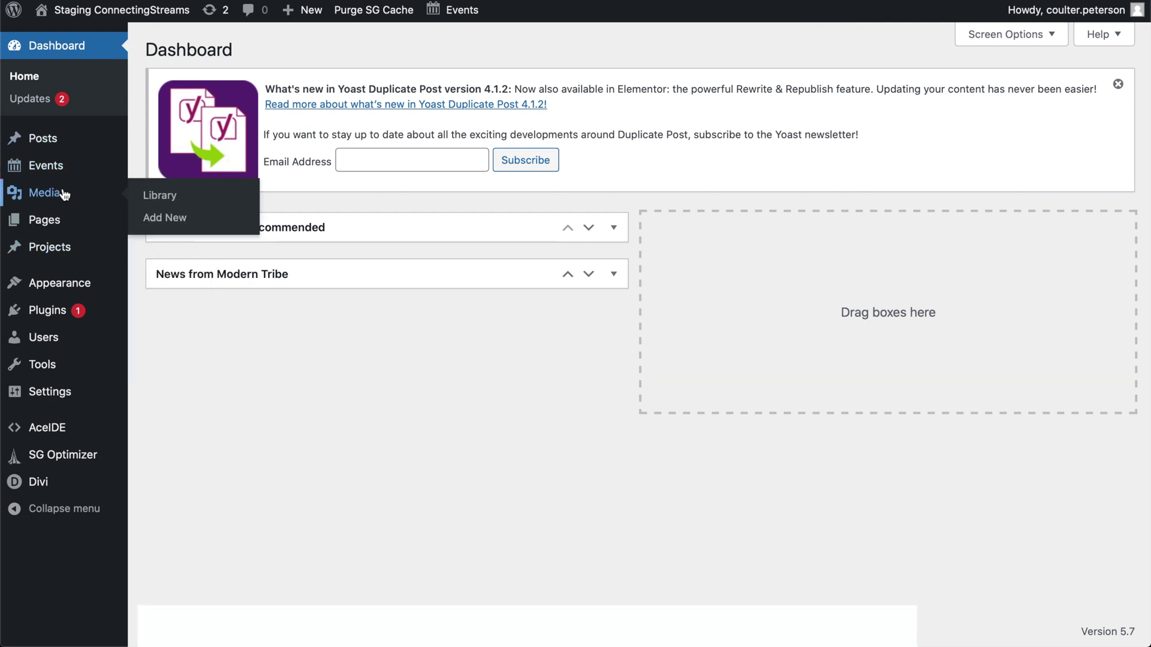
left_click(175, 196)
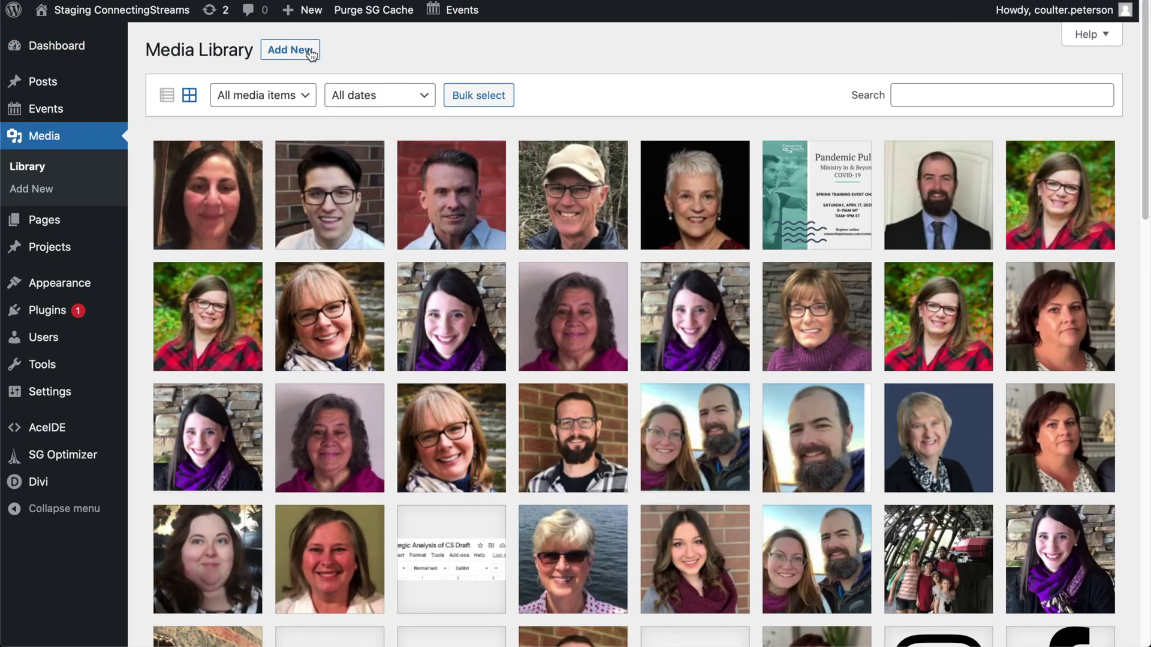
left_click(310, 53)
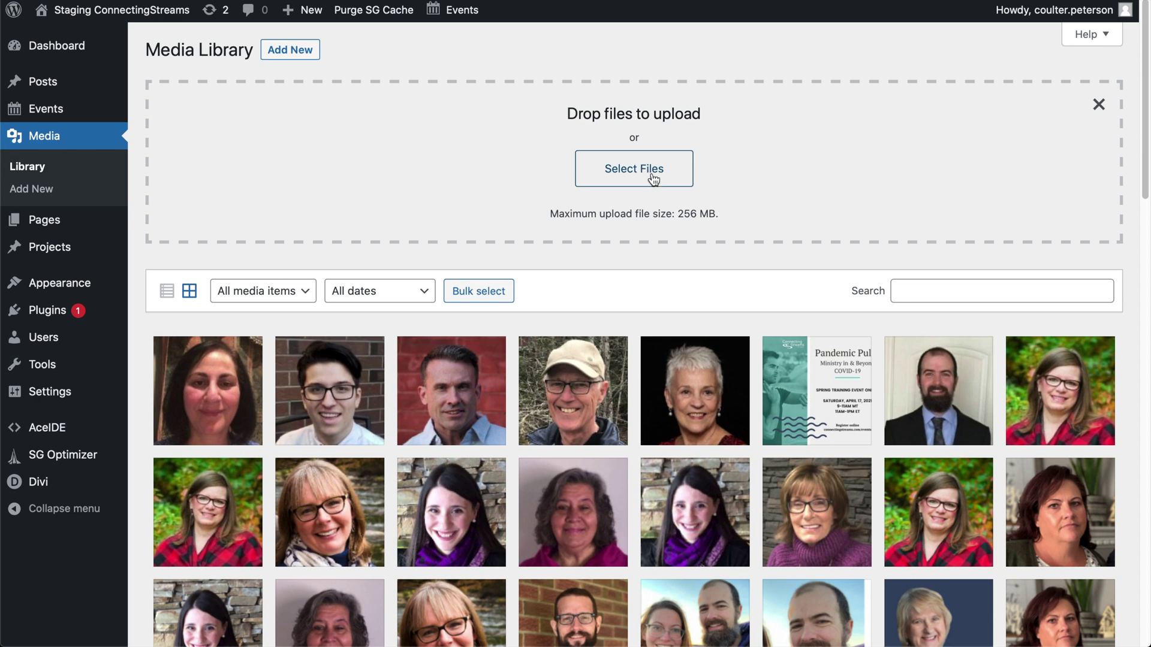
left_click(644, 172)
left_click(443, 58)
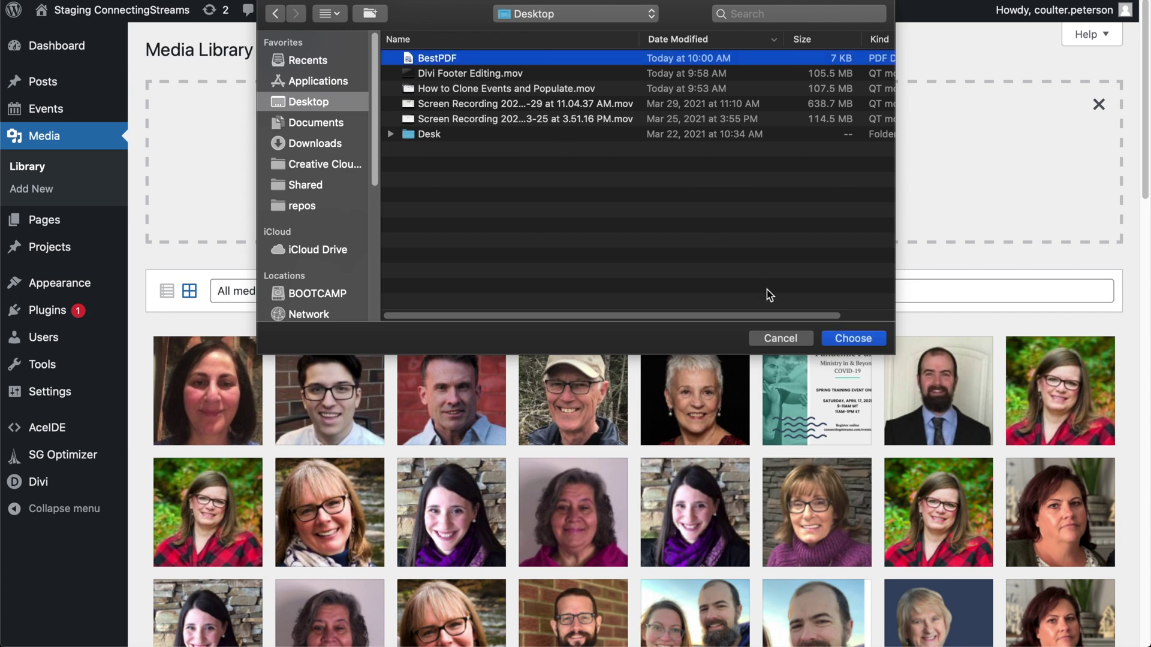
left_click(849, 346)
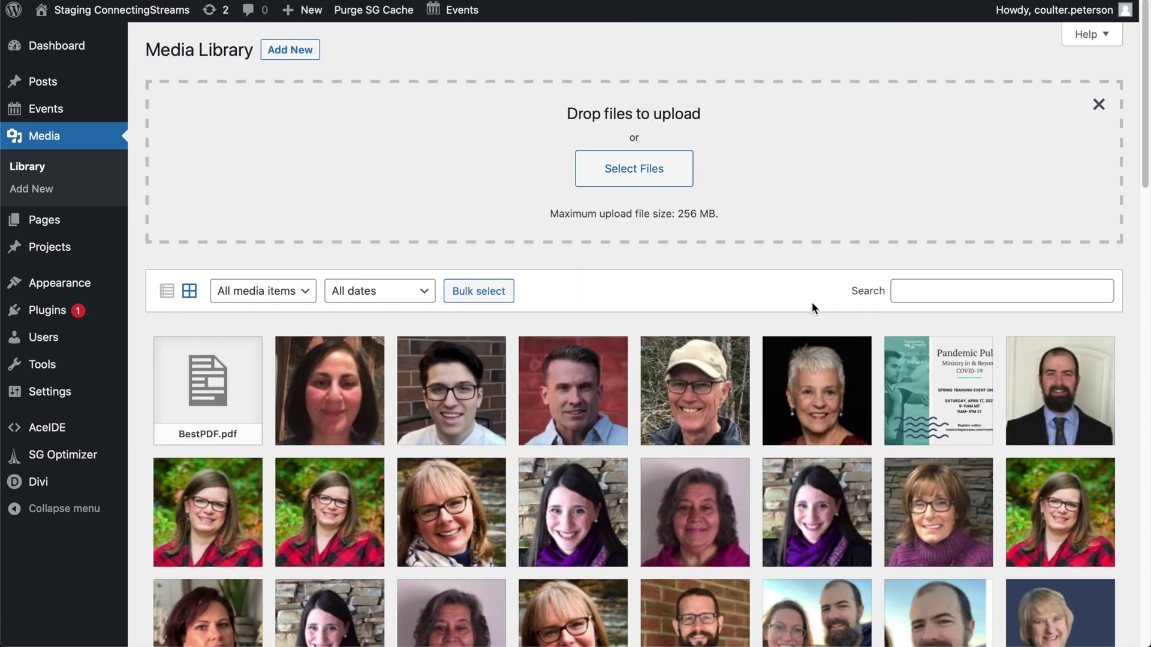
Copy the BestPDF file URL from its attachment details
left_click(211, 380)
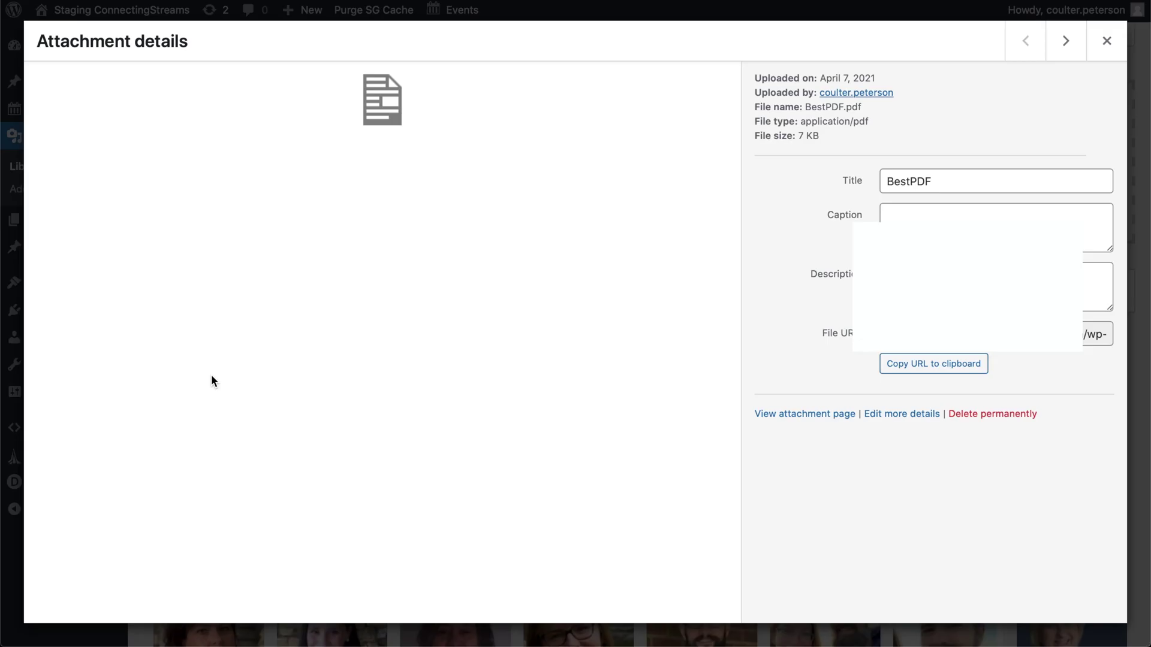
left_click(935, 367)
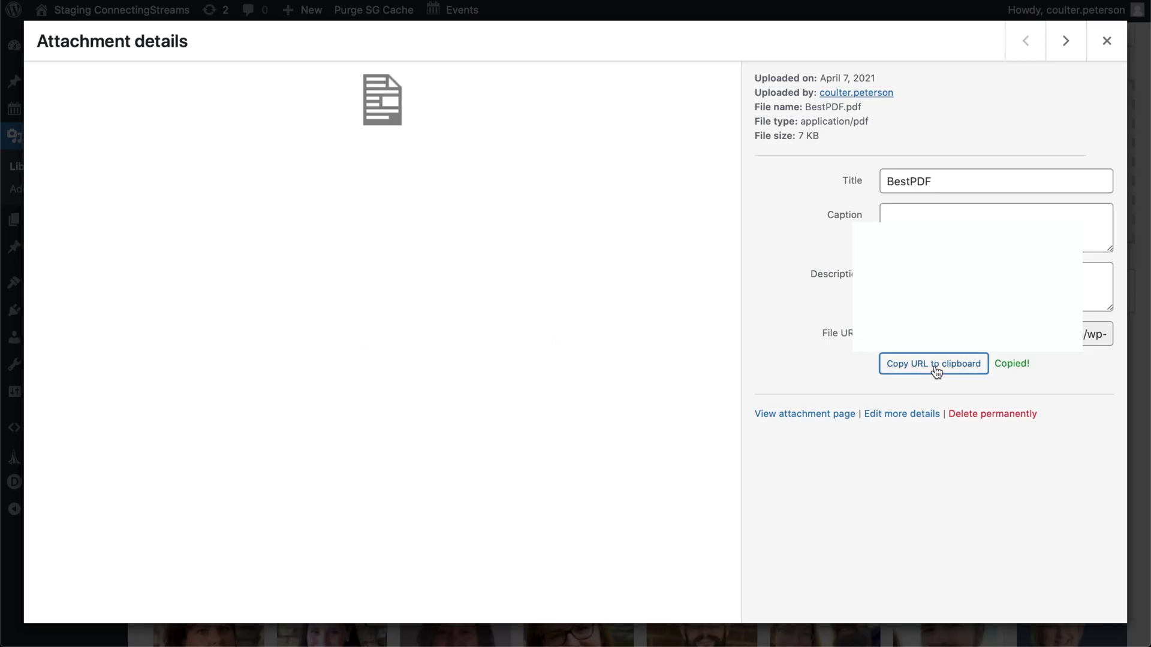
left_click(1106, 40)
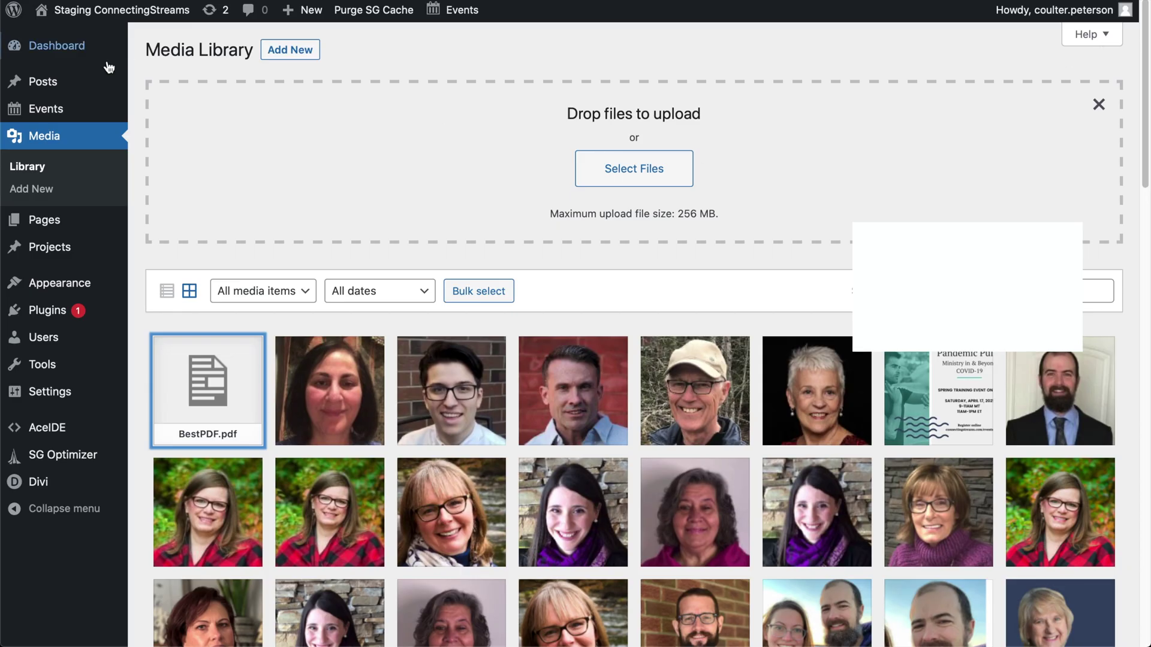
Switch to the Ministries page in Visual Builder and scroll to the Addiction Recovery Resources section
left_click(846, 1)
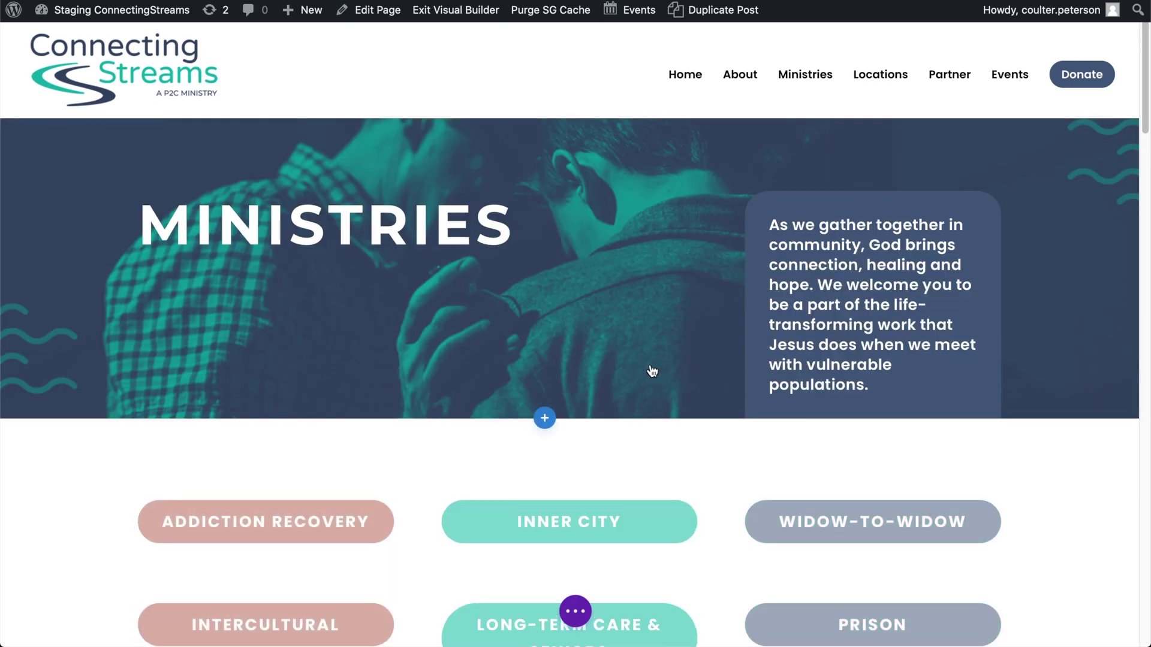
scroll(650, 373, "down", 3)
scroll(652, 372, "down", 8)
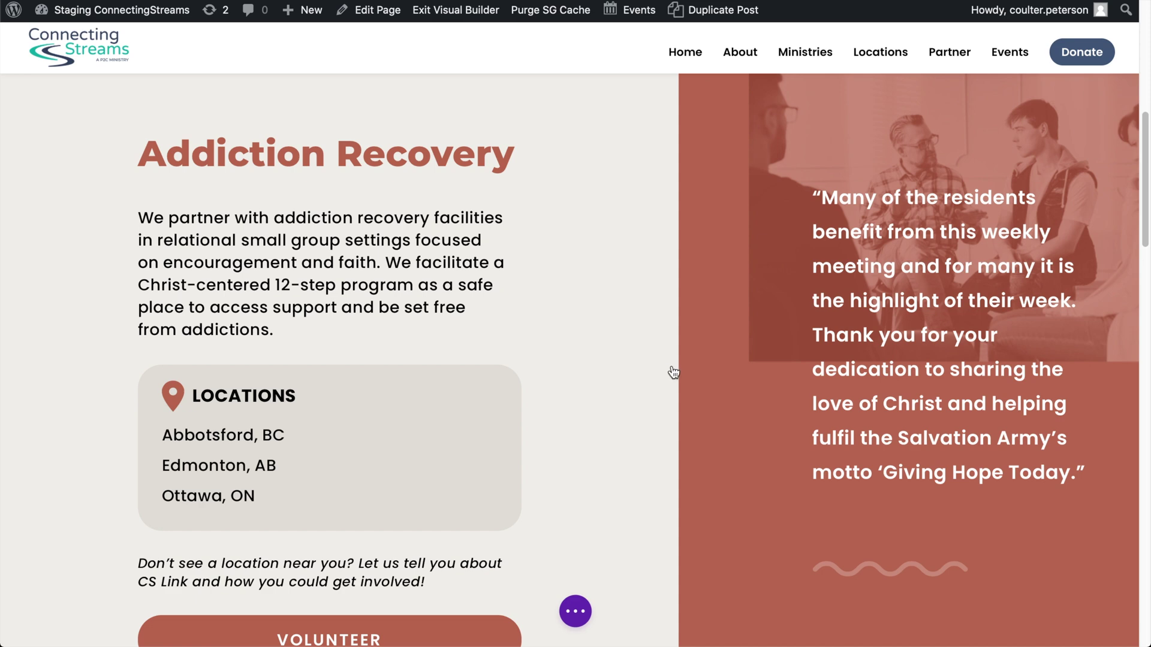
scroll(673, 371, "down", 6)
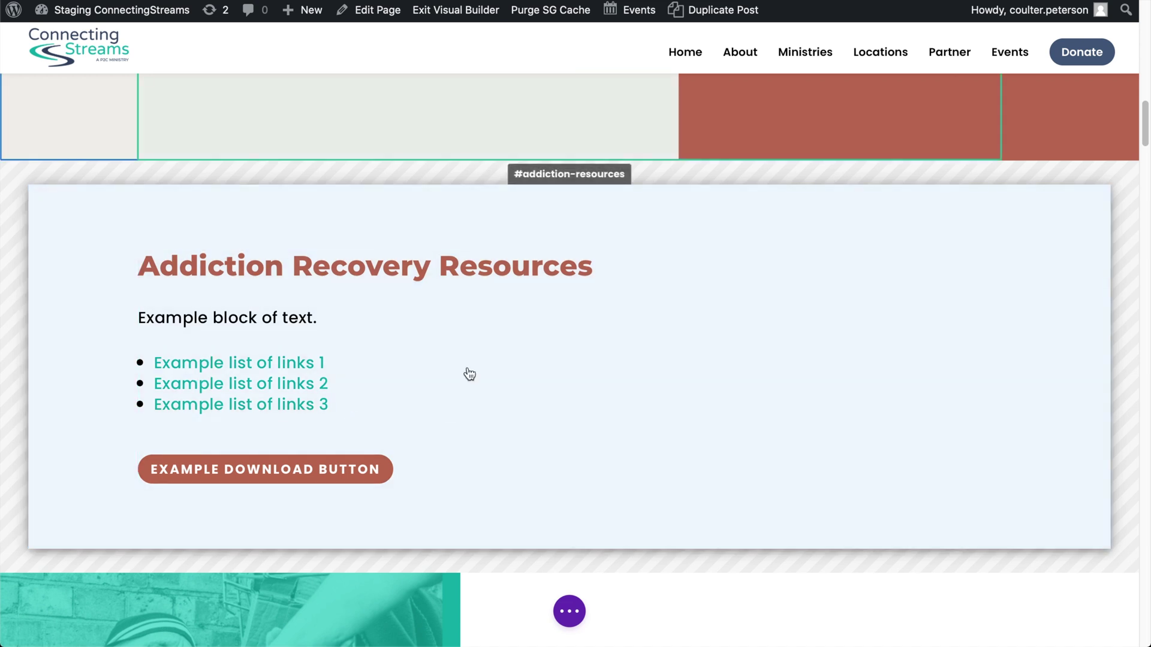
scroll(462, 347, "up", 1)
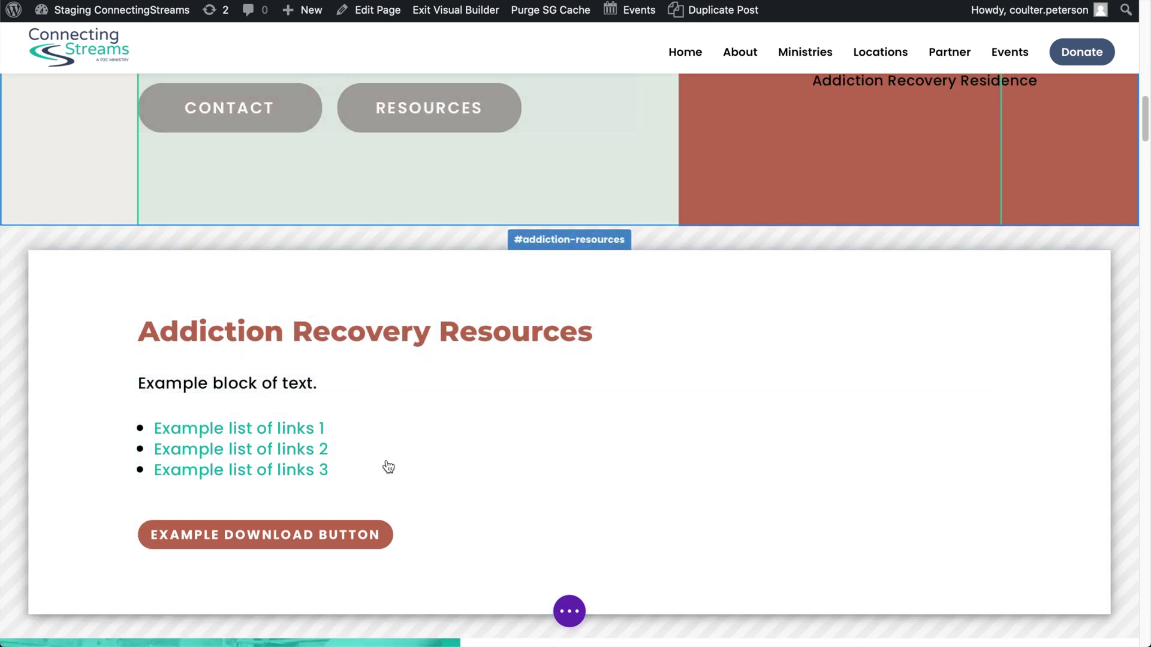
scroll(371, 465, "down", 1)
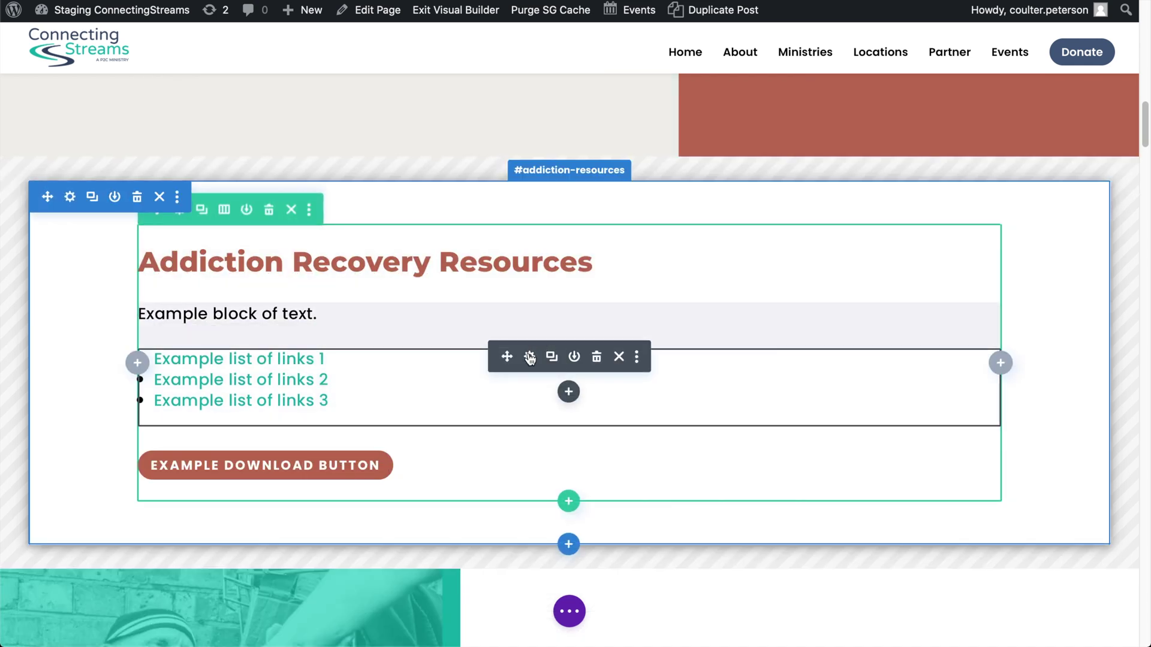
Open the links list's raw HTML in the Text tab of its Body editor
left_click(529, 358)
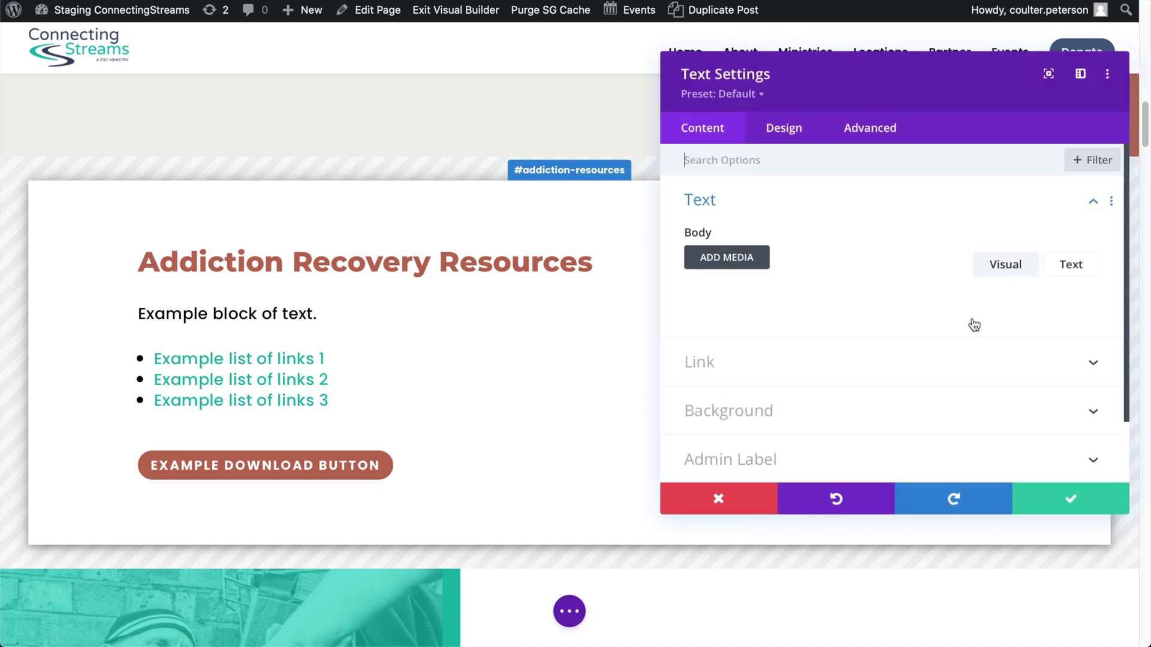
left_click(1070, 265)
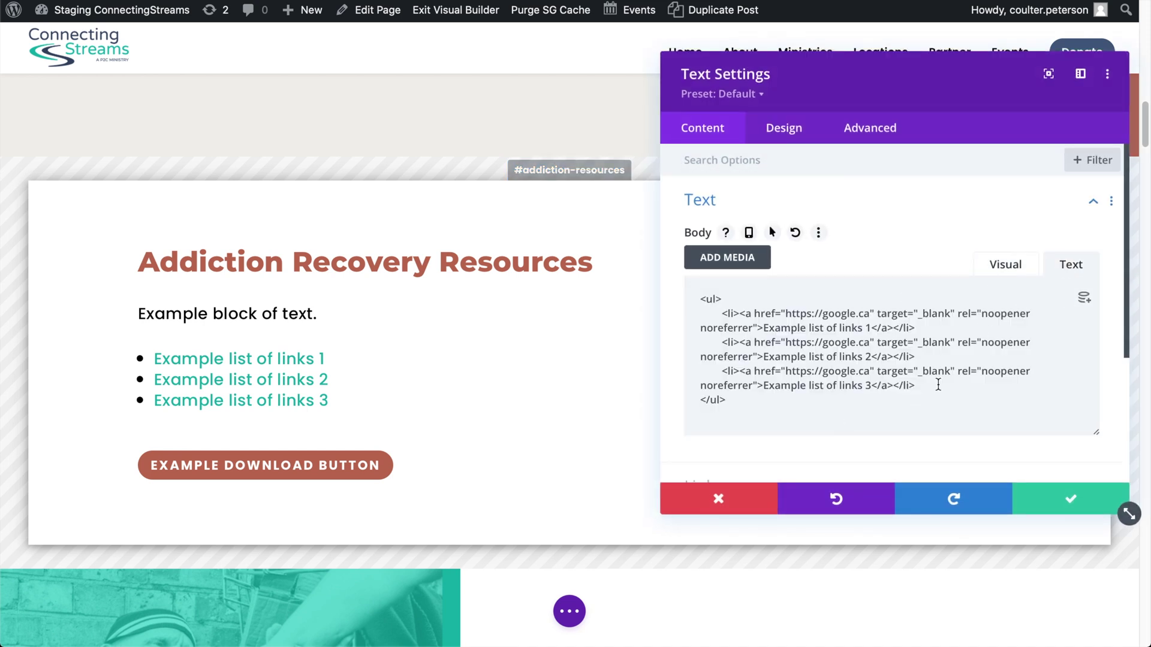
scroll(936, 383, "down", 3)
left_click(934, 308)
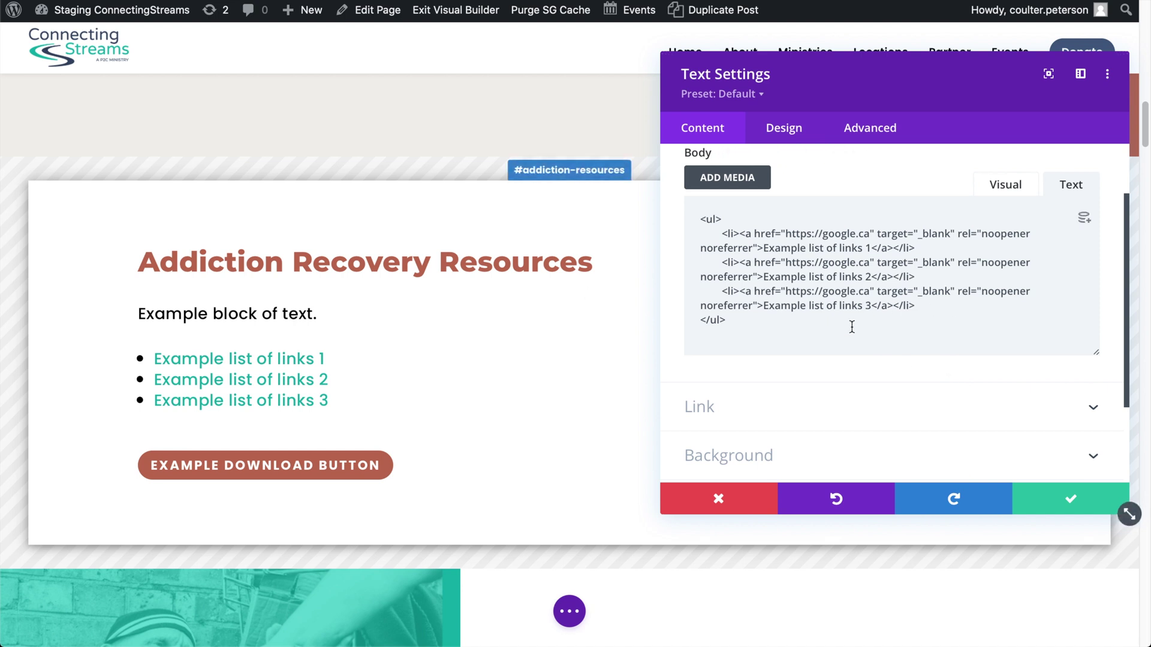
Relabel 'Example list of links 3' as 'Example PDF' and select its google.ca address
left_click_drag(762, 303, 874, 302)
type("Exampler")
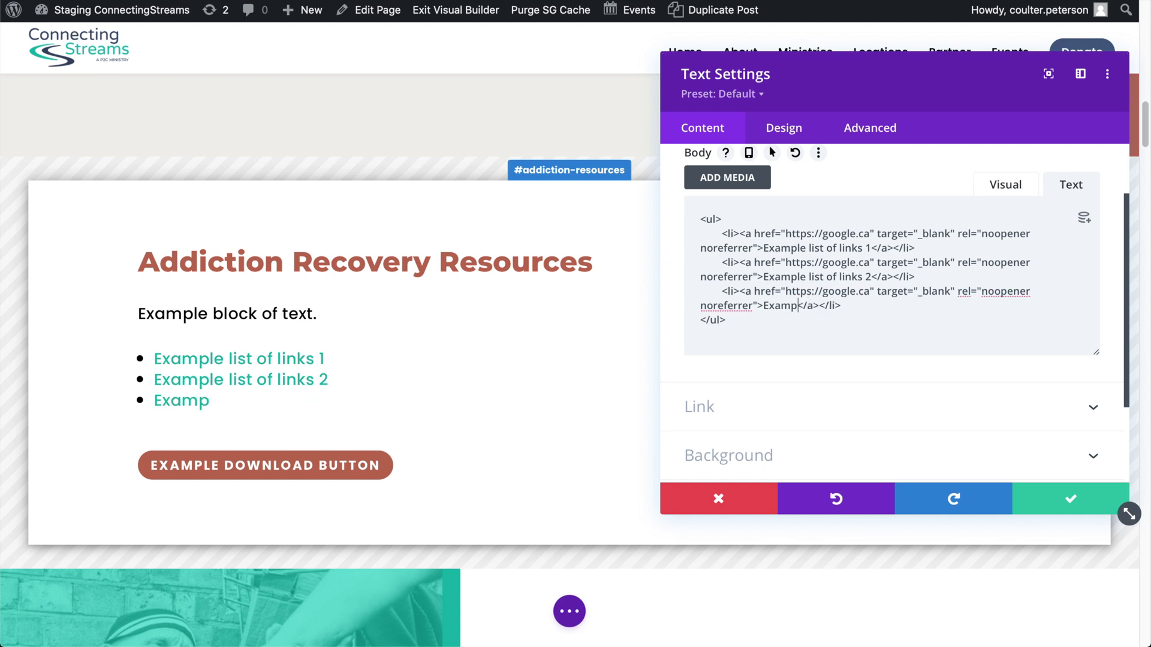
key("BackSpace")
key("BackSpace")
type("PDF")
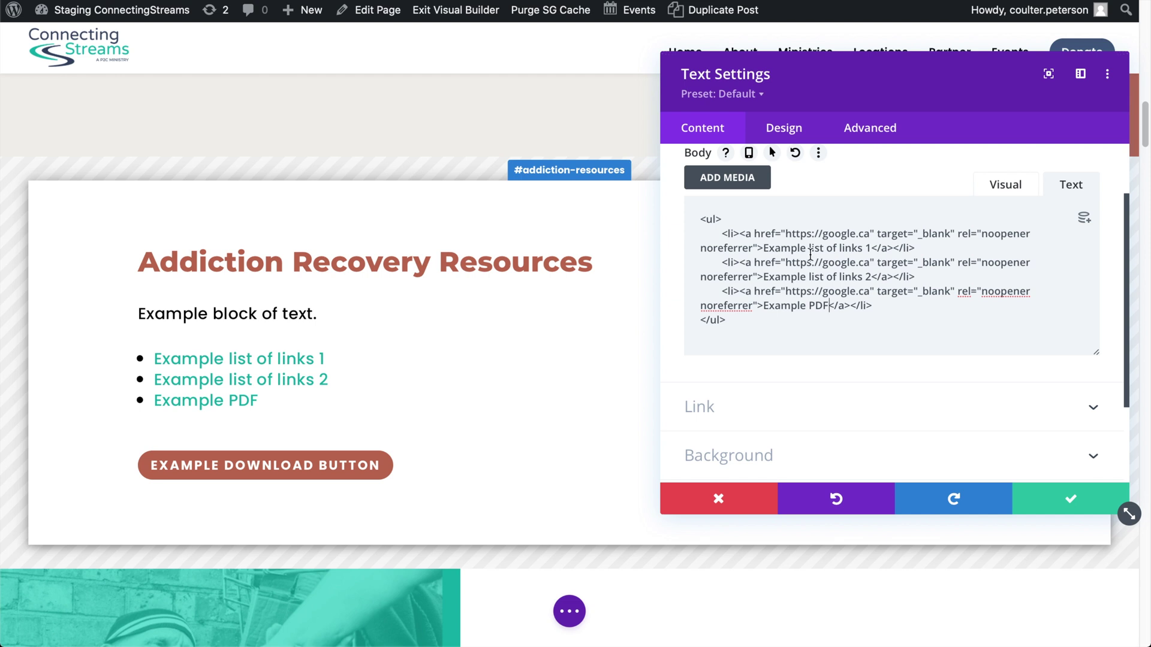
left_click(784, 292)
left_click_drag(784, 292, 869, 292)
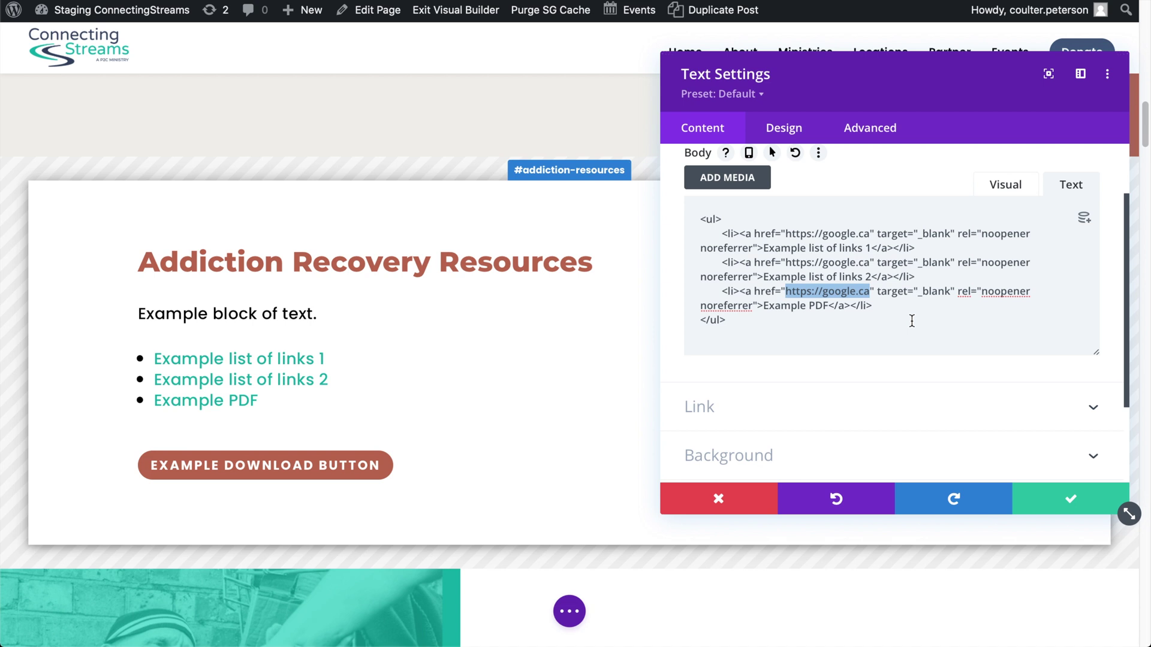
Replace google.ca with the pasted BestPDF URL, trimmed to /wp-content/uploads/2021/04/BestPDF.pdf
key("ctrl+v")
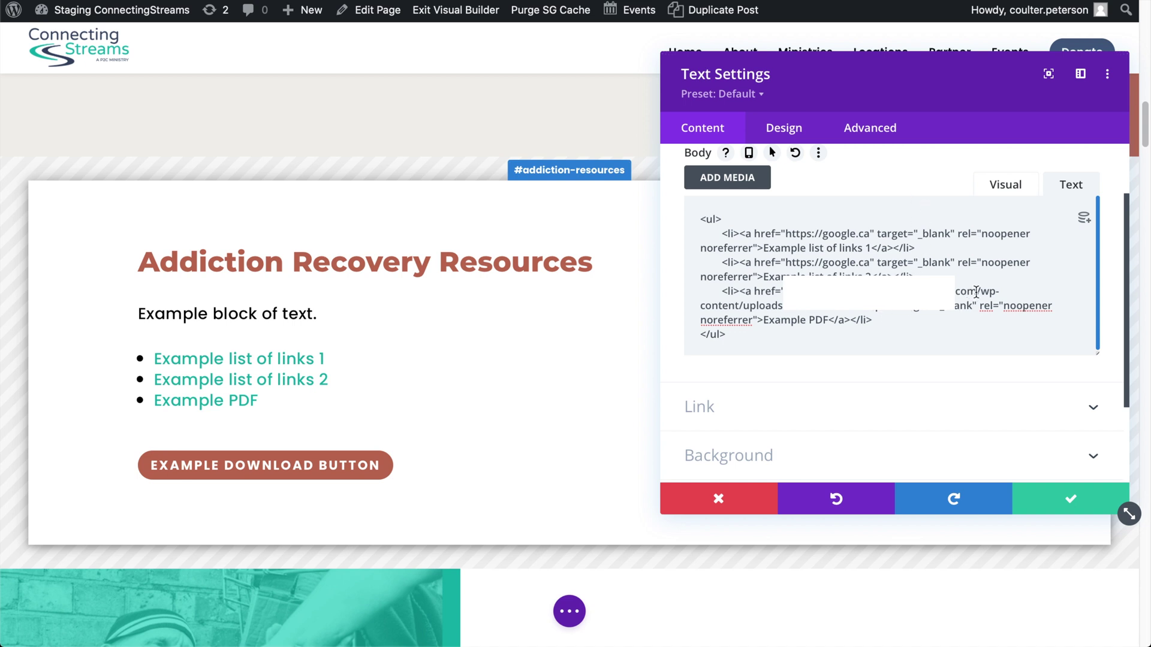
left_click_drag(976, 292, 779, 290)
key("BackSpace")
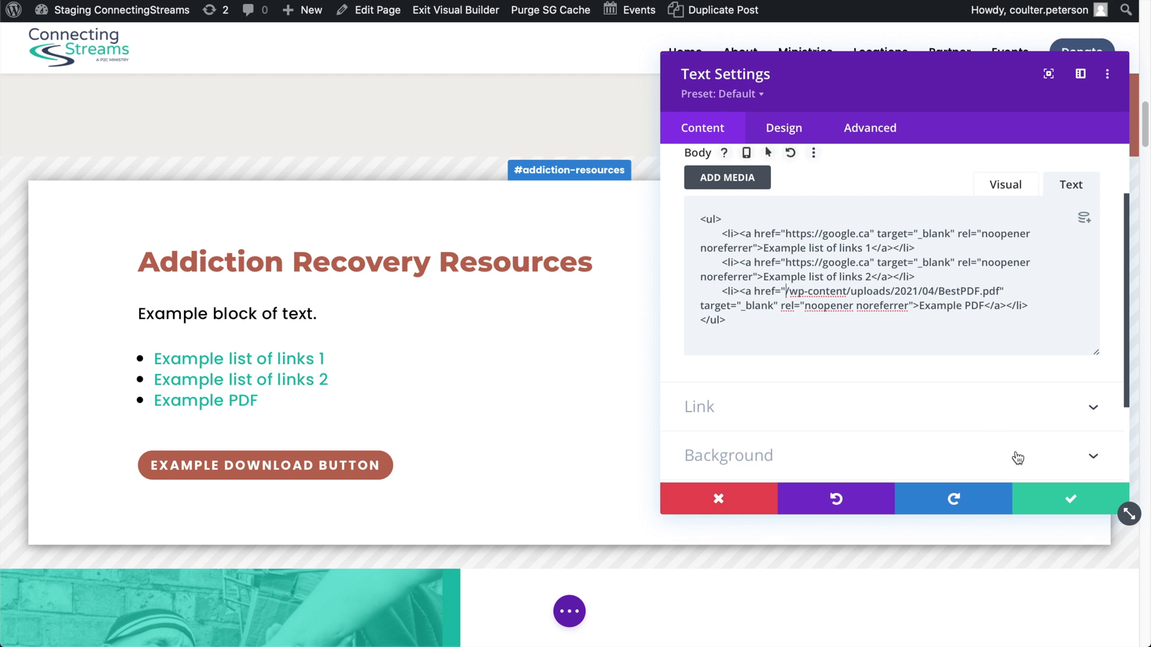
Confirm the text settings, save the page, and open the live Ministries page in a new tab
left_click(1063, 507)
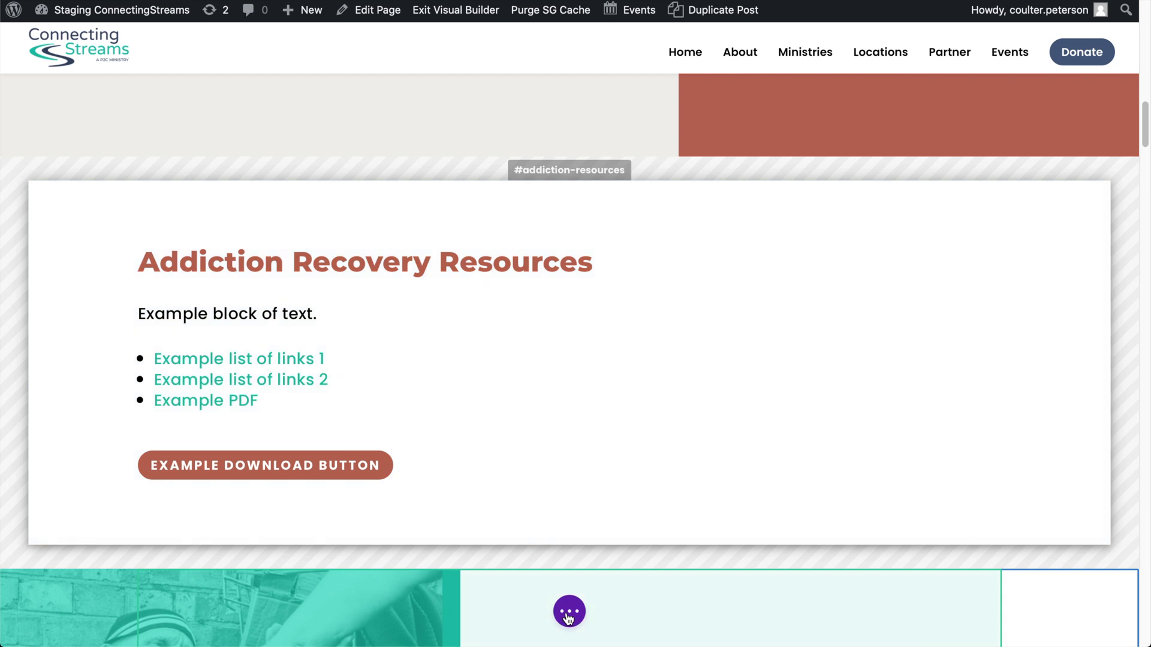
left_click(568, 616)
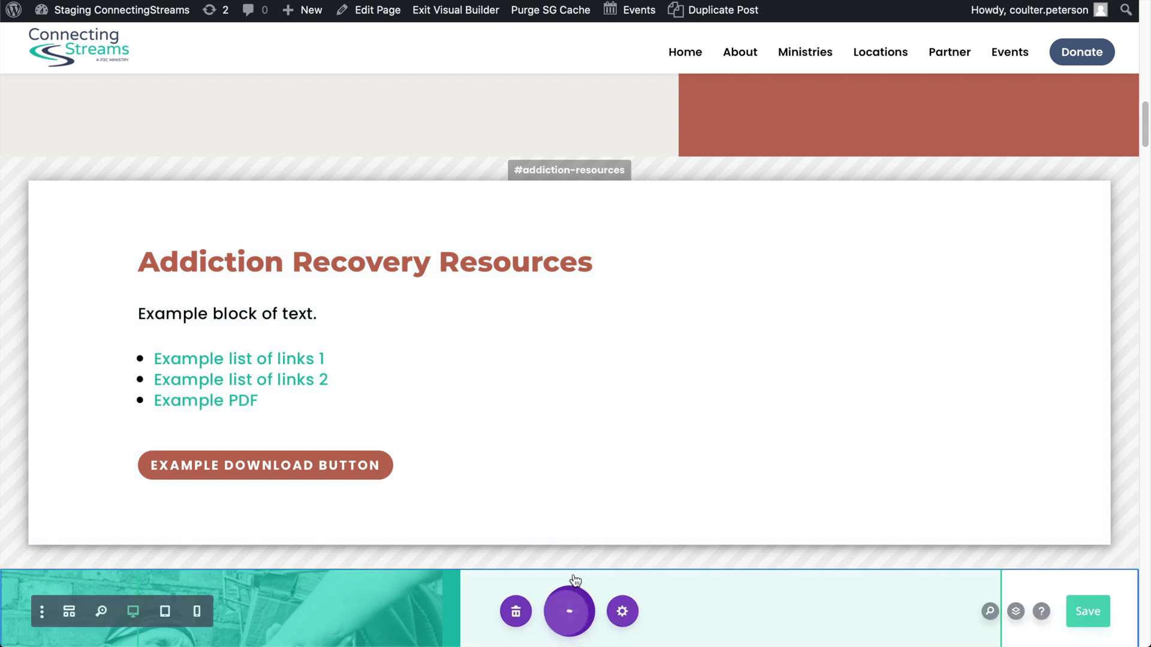
left_click(1095, 613)
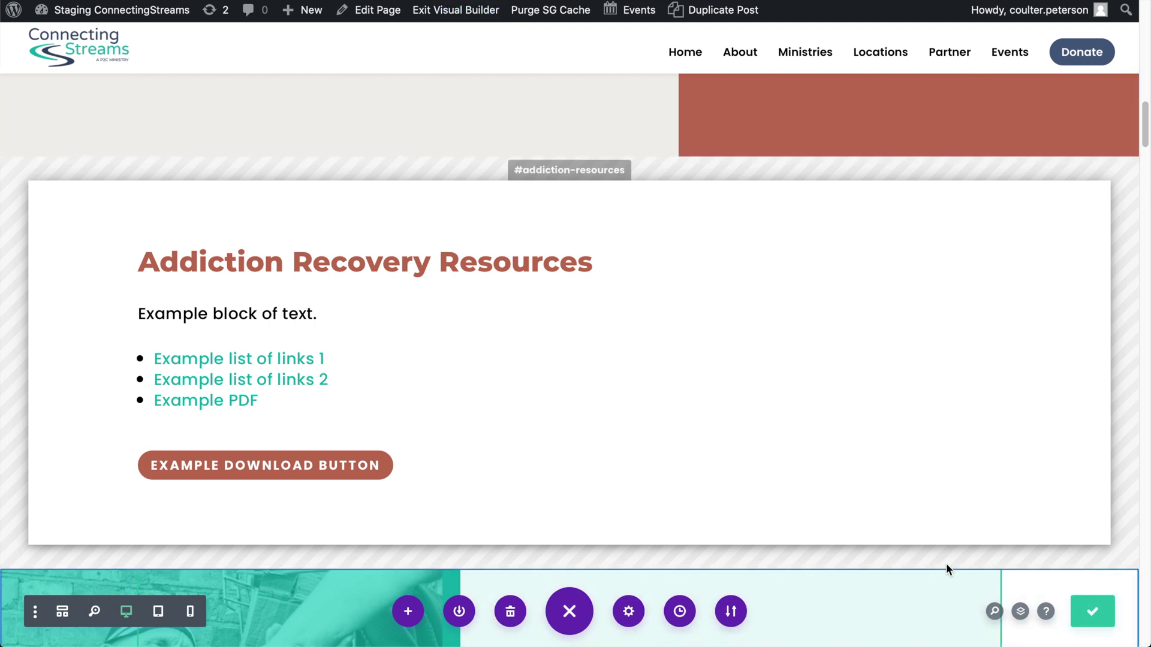
right_click(447, 9)
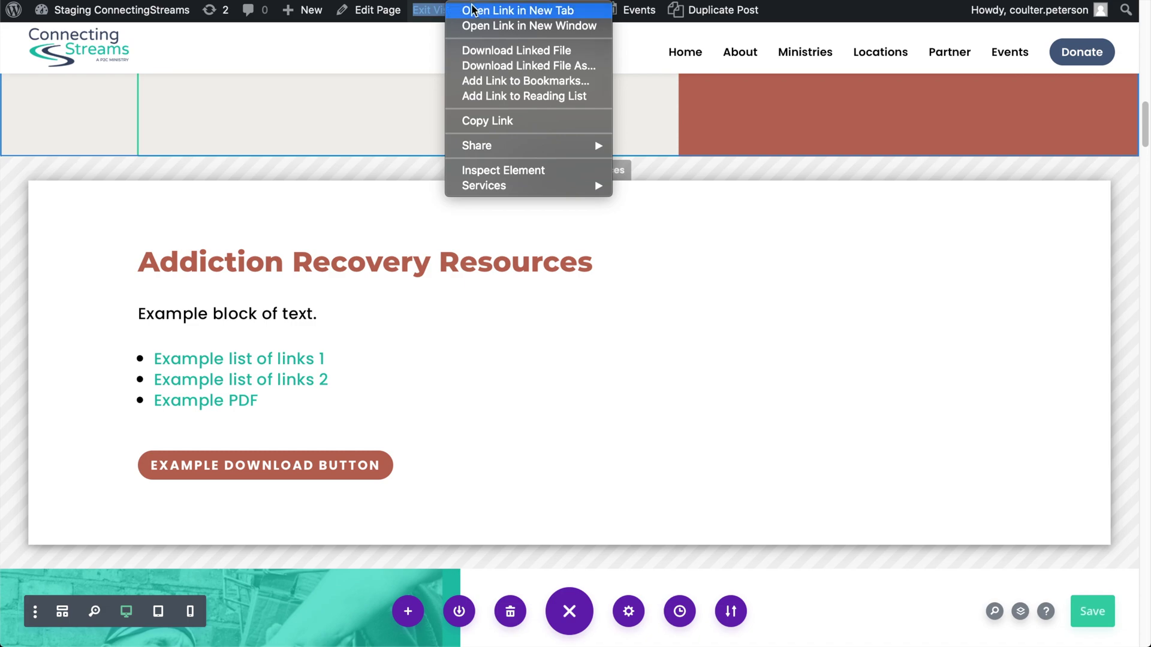
left_click(474, 10)
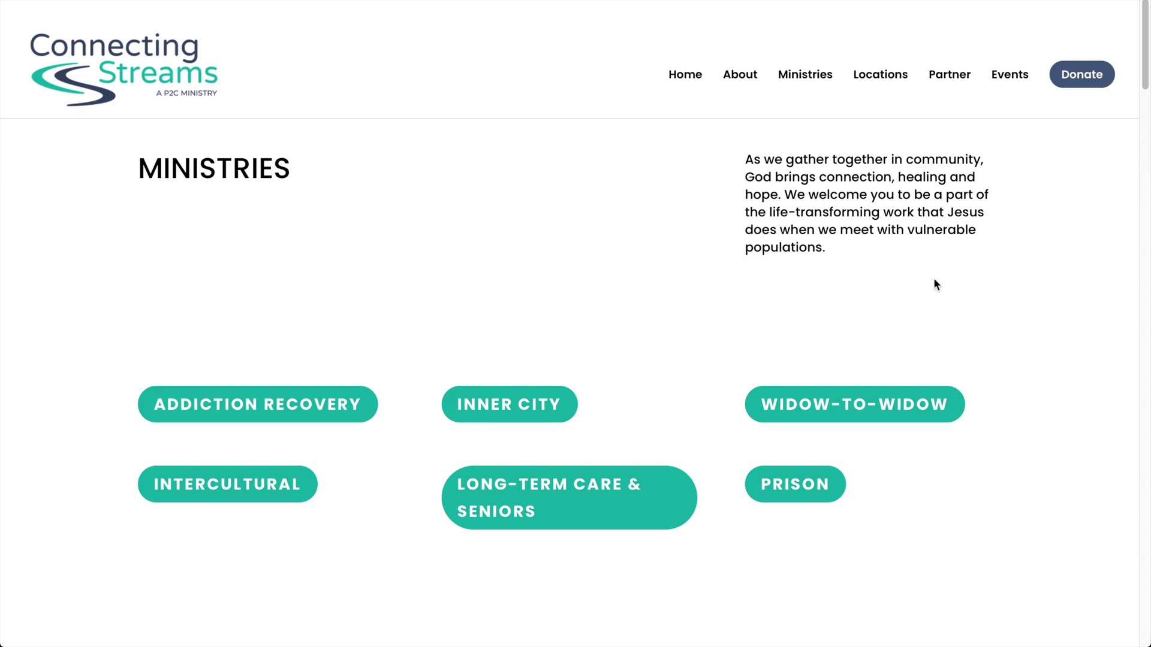
scroll(1031, 317, "down", 9)
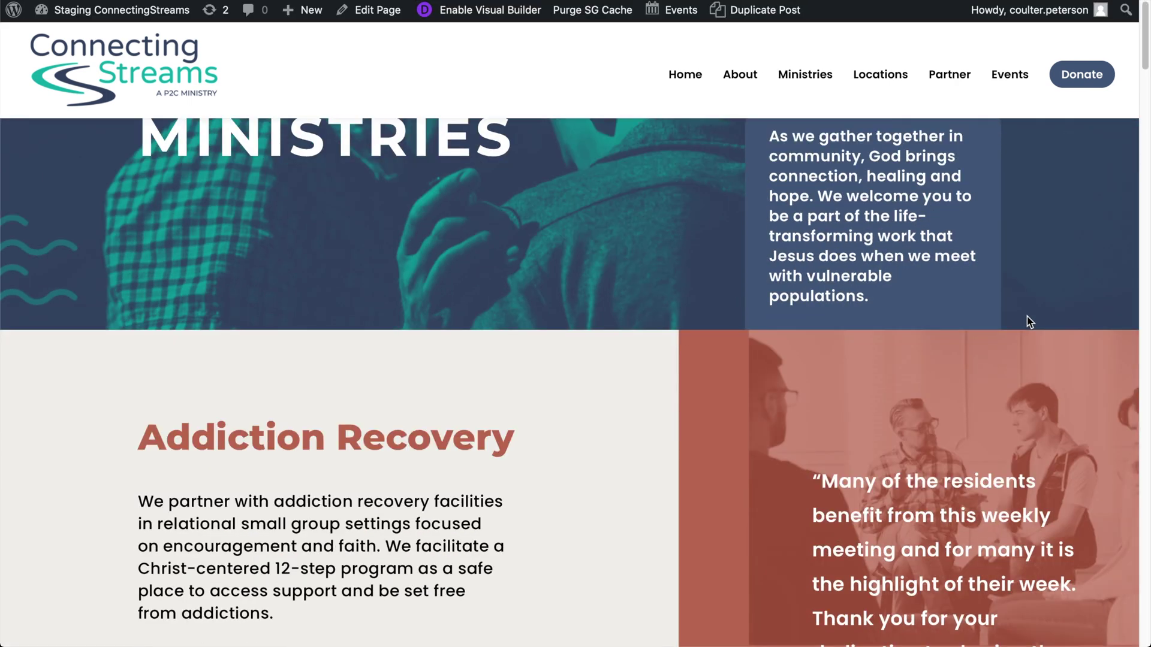
scroll(949, 312, "down", 1)
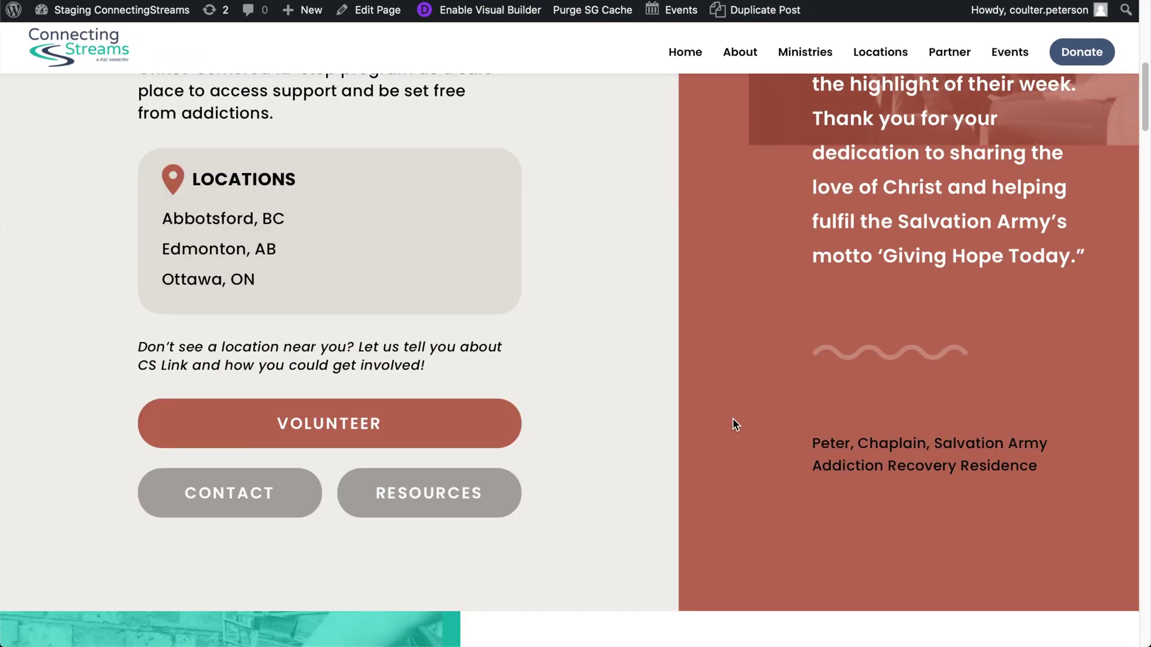
left_click(424, 507)
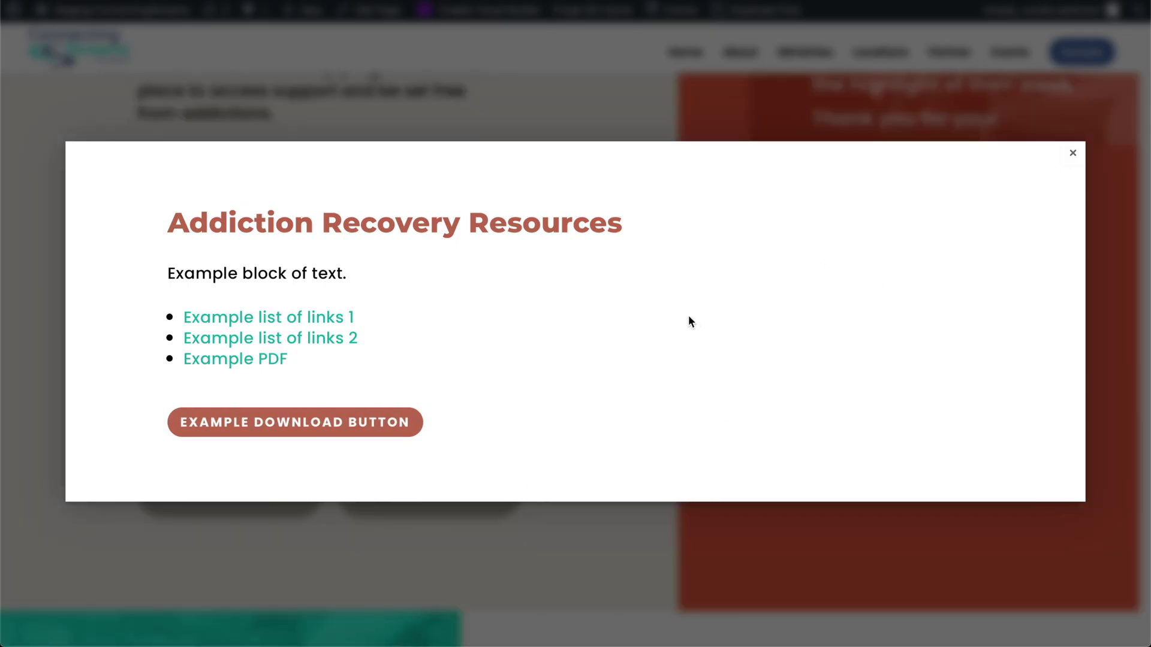
left_click(933, 73)
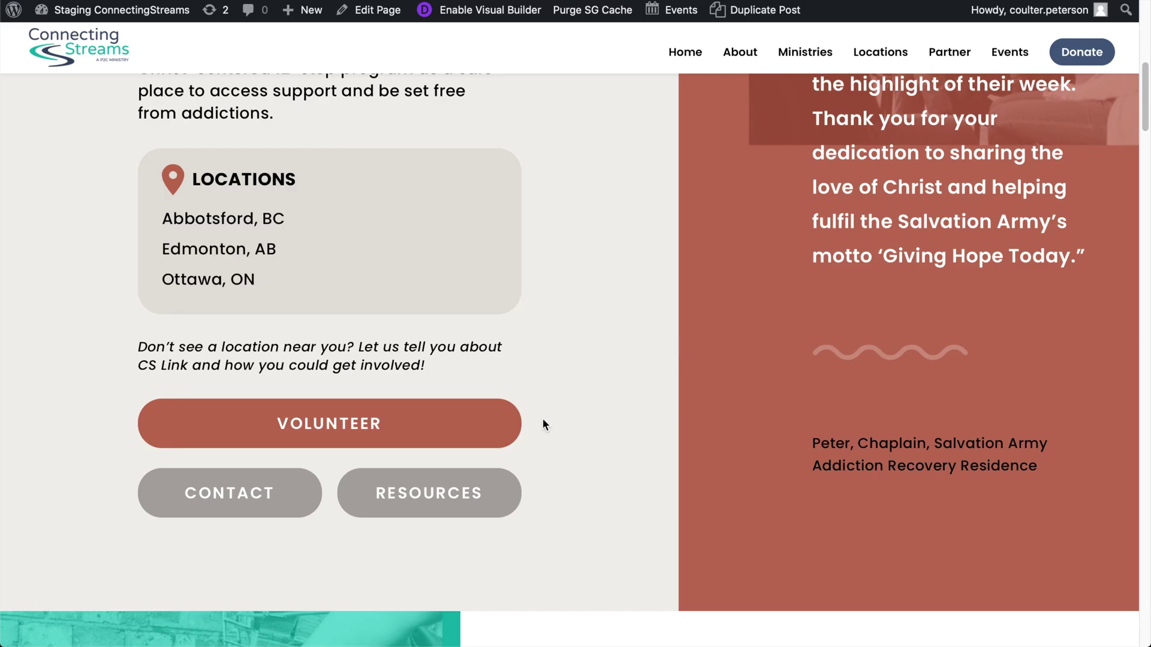
scroll(701, 315, "up", 3)
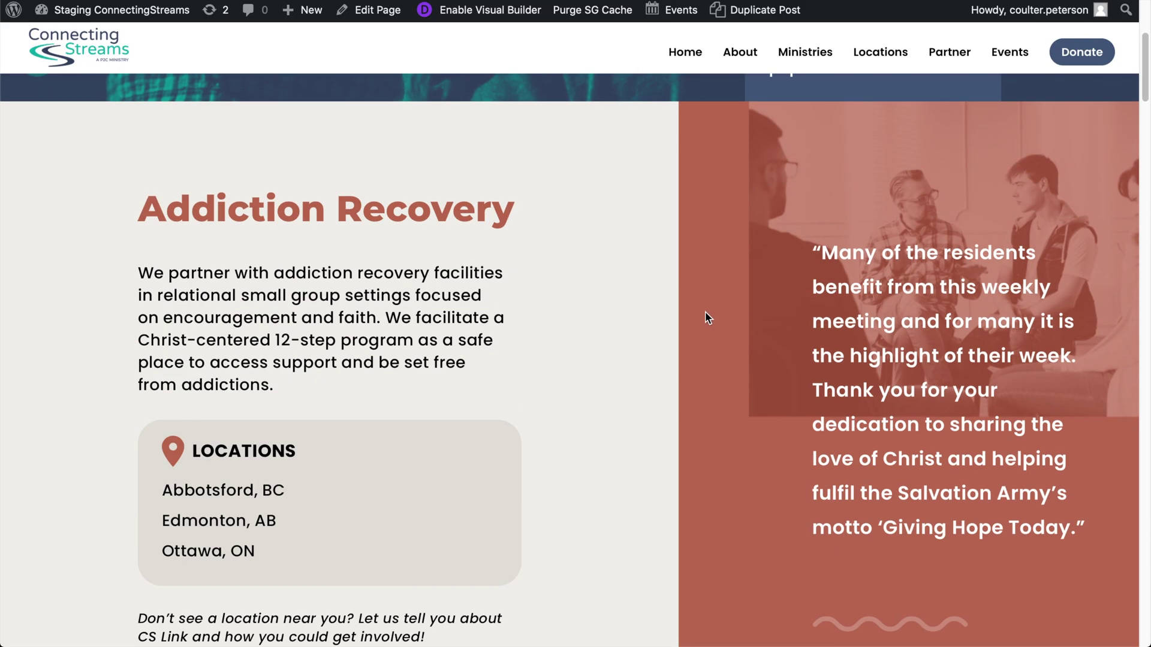